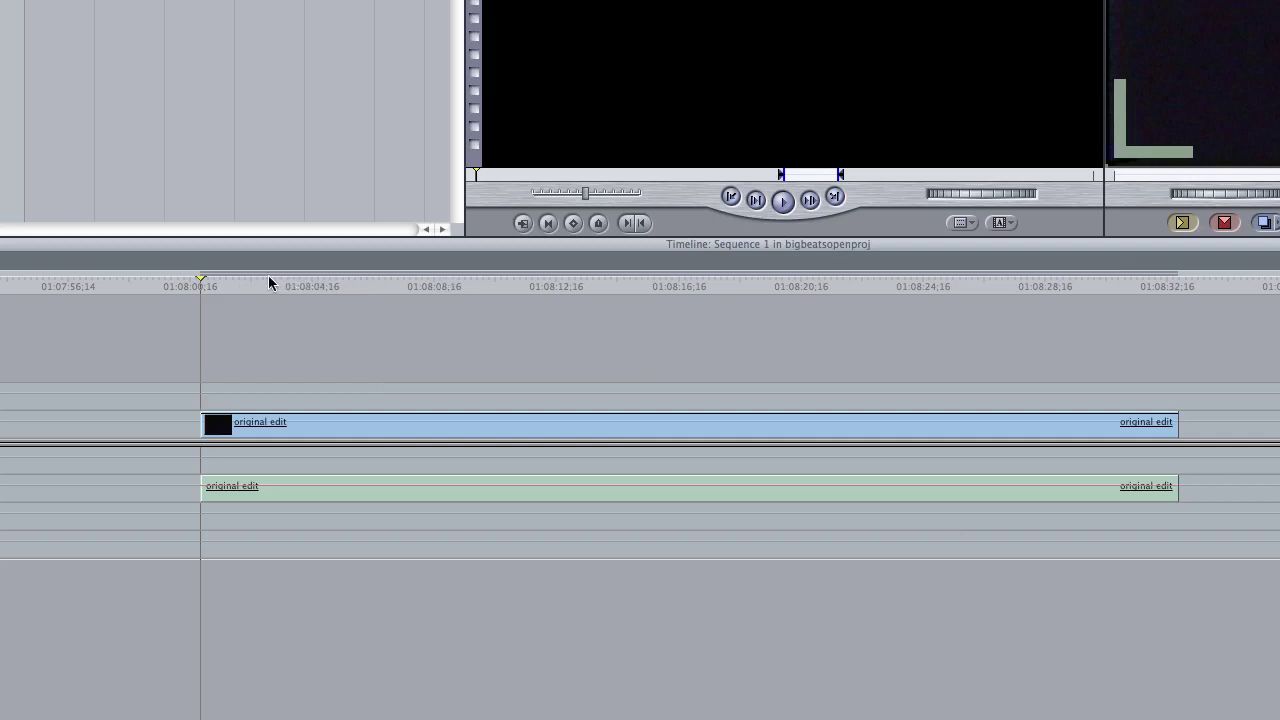
Step: Add sequence markers on the ruler at five music beats across the 'original edit' clip
drag(254, 280, 285, 283)
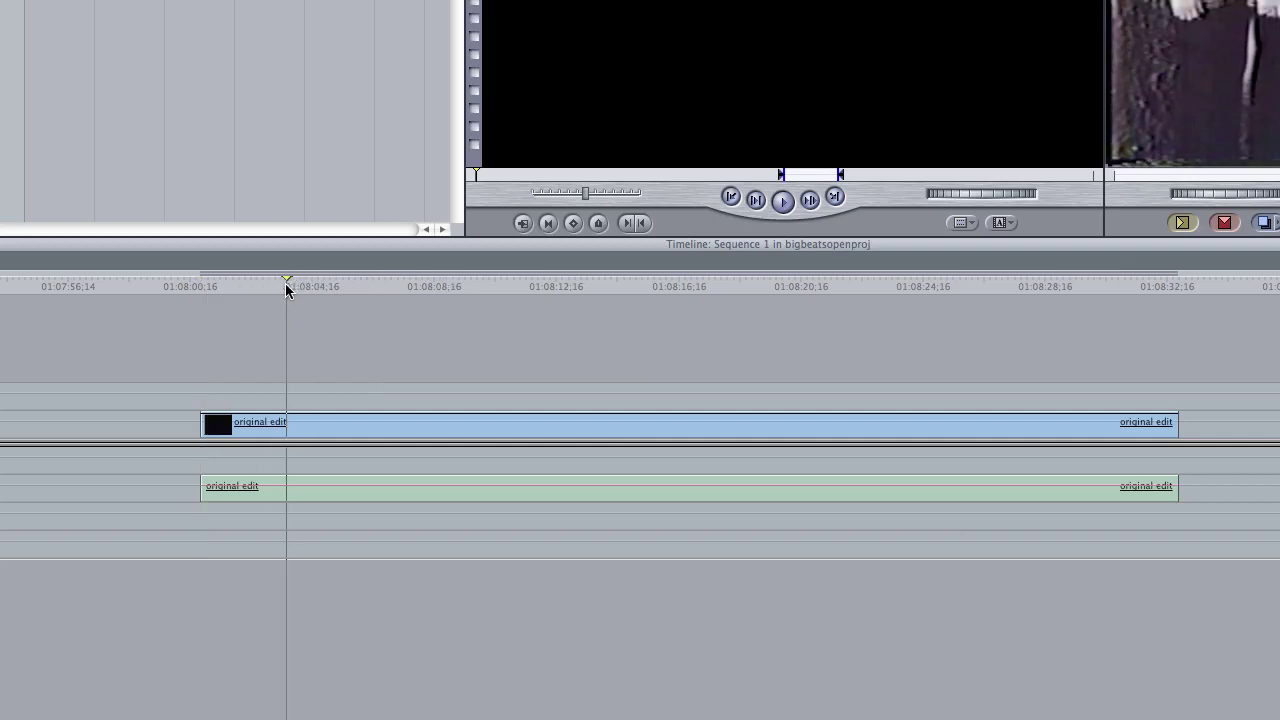
click(358, 287)
click(518, 287)
key(m)
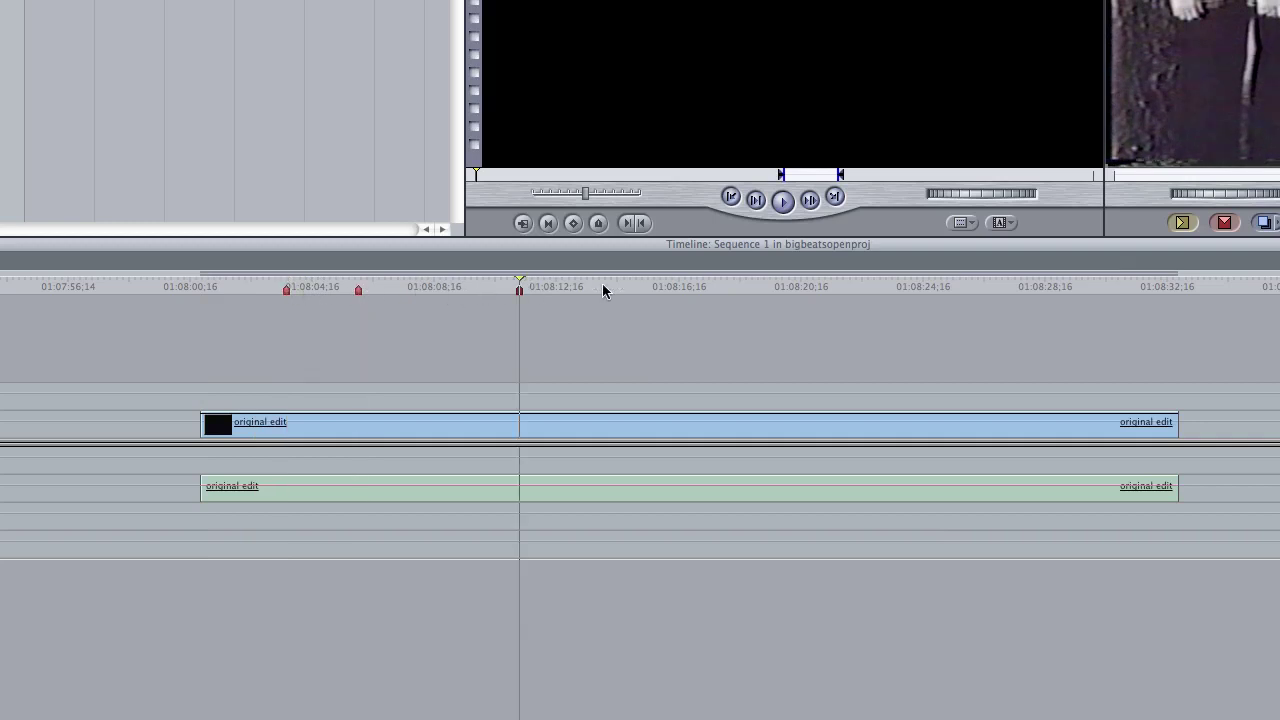
click(745, 286)
key(m)
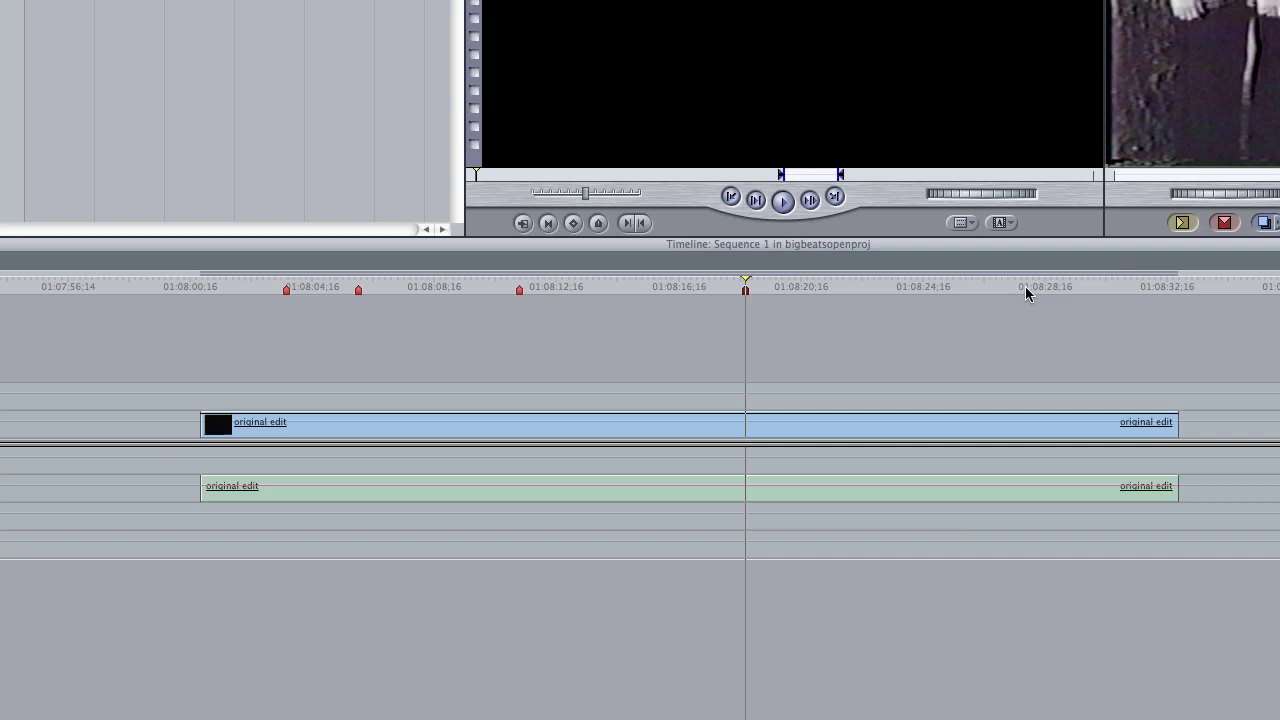
click(968, 287)
key(m)
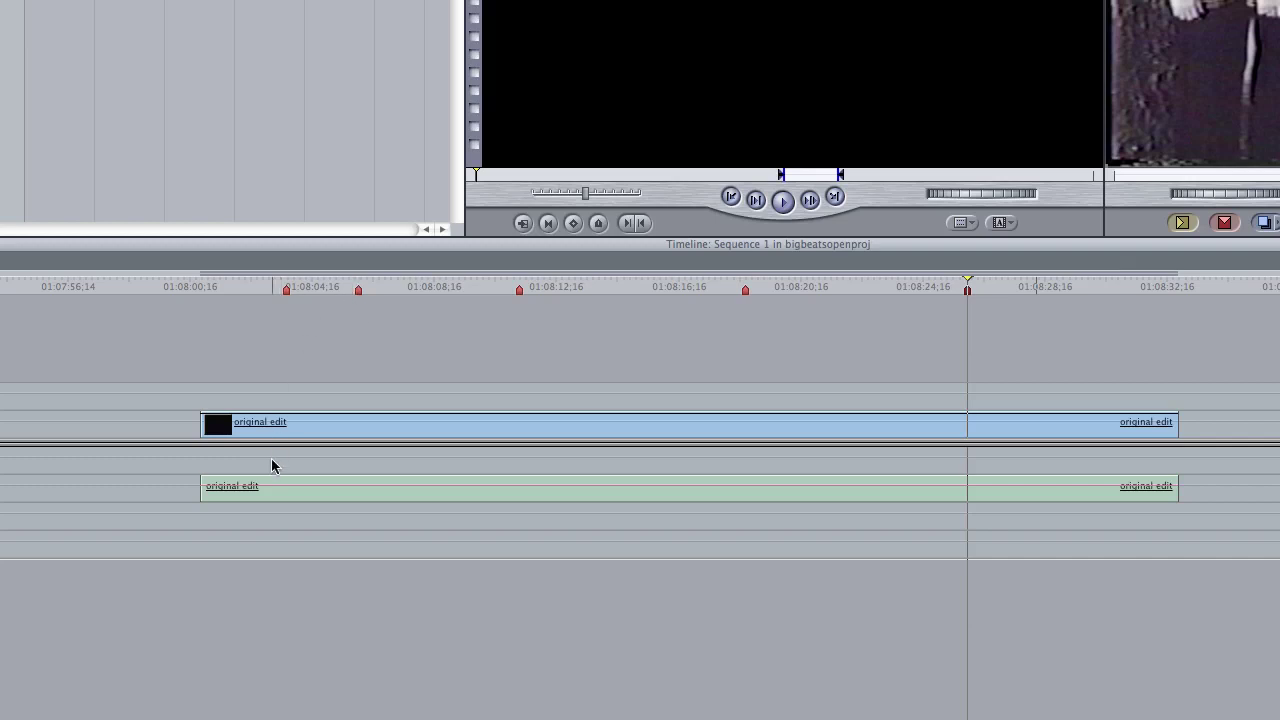
Step: Select only the 'original edit' video clip, leaving its linked audio deselected
click(282, 430)
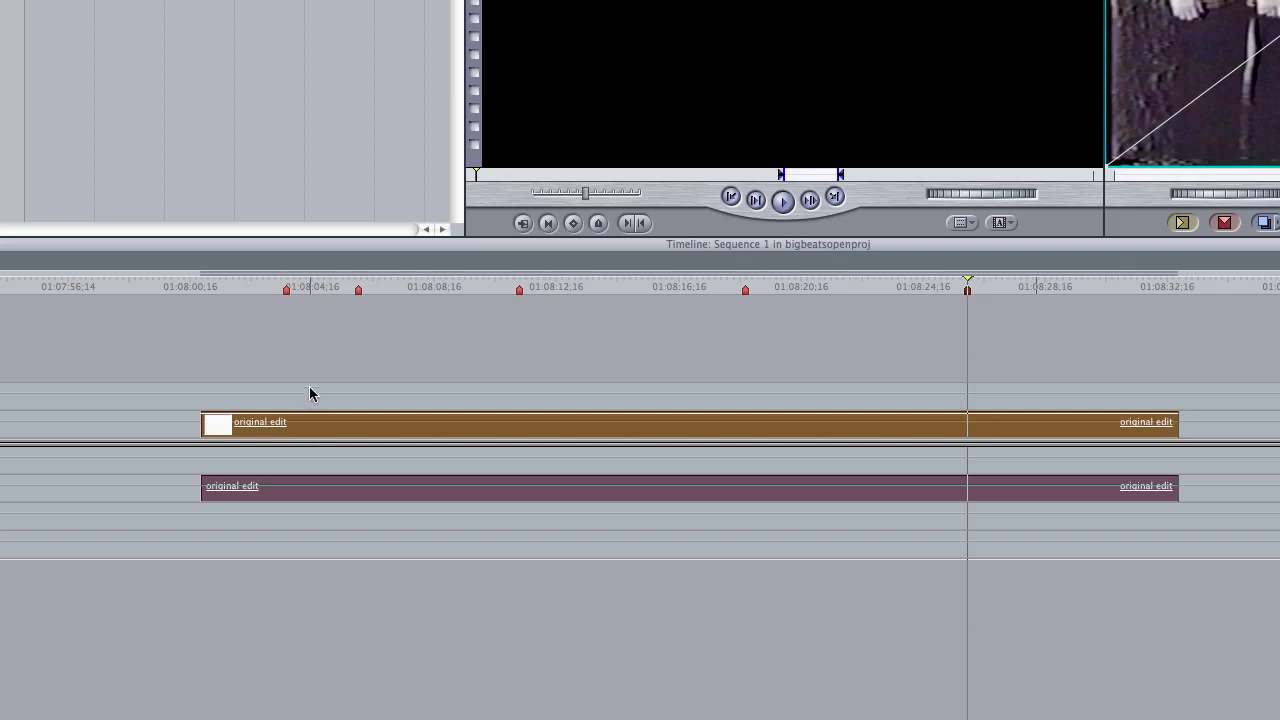
click(315, 351)
click(308, 430)
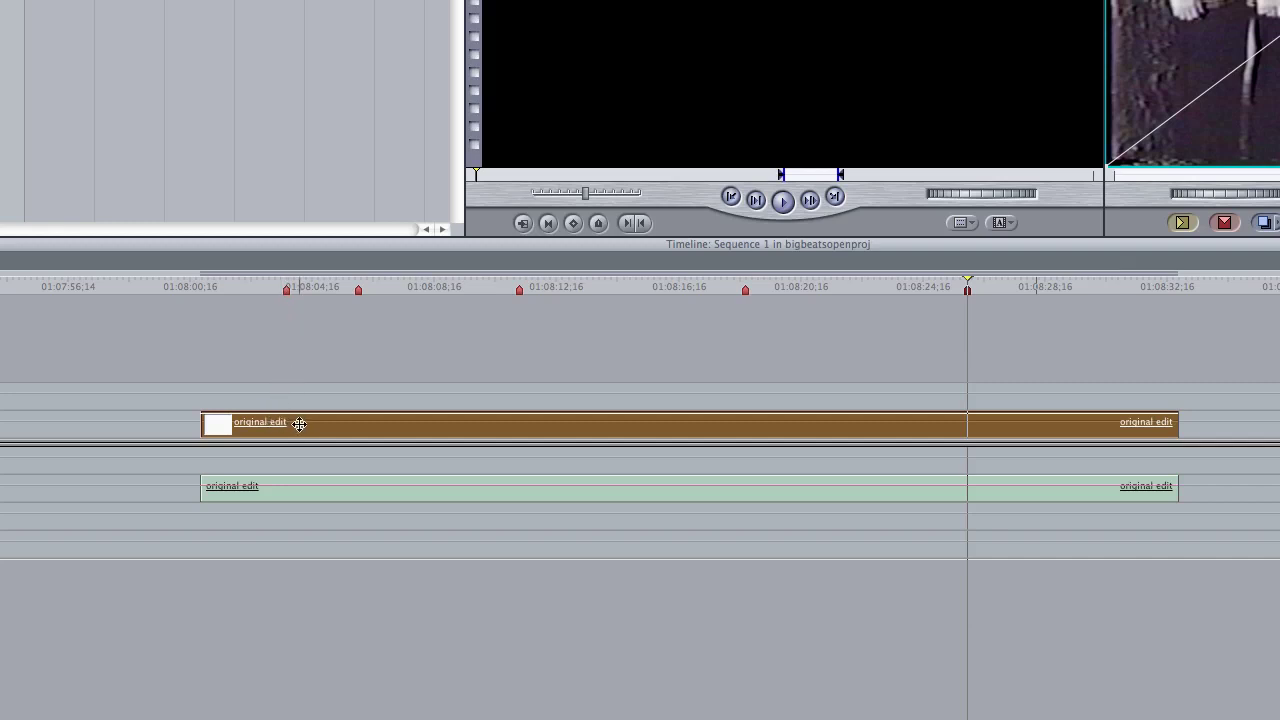
Step: Add five clip markers on the 'original edit' clip, one near each beat marker
click(317, 289)
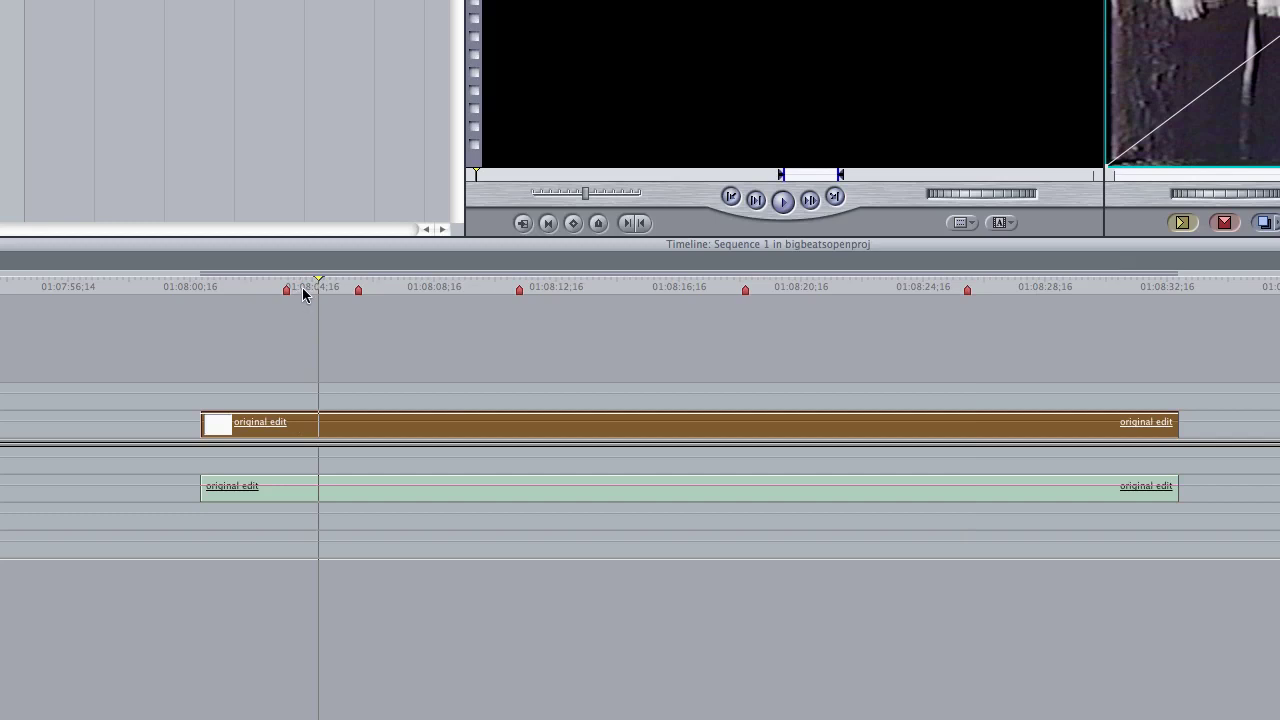
click(303, 290)
key(m)
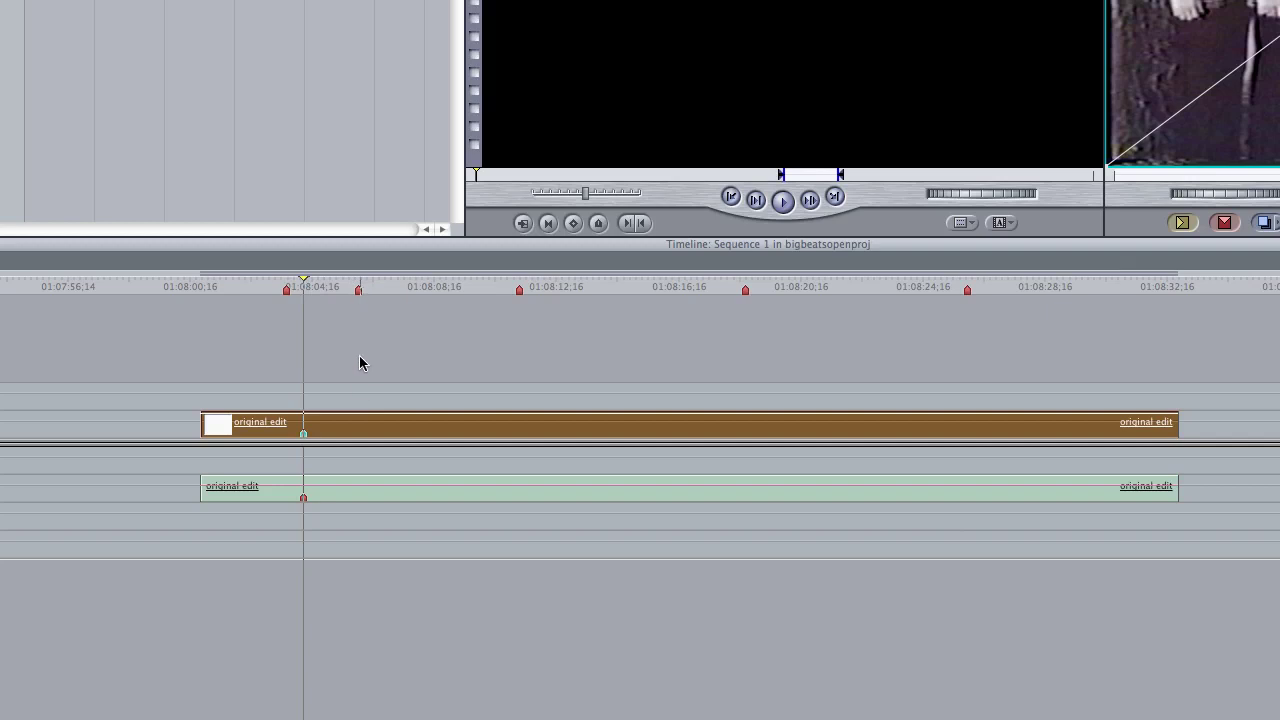
click(349, 291)
key(m)
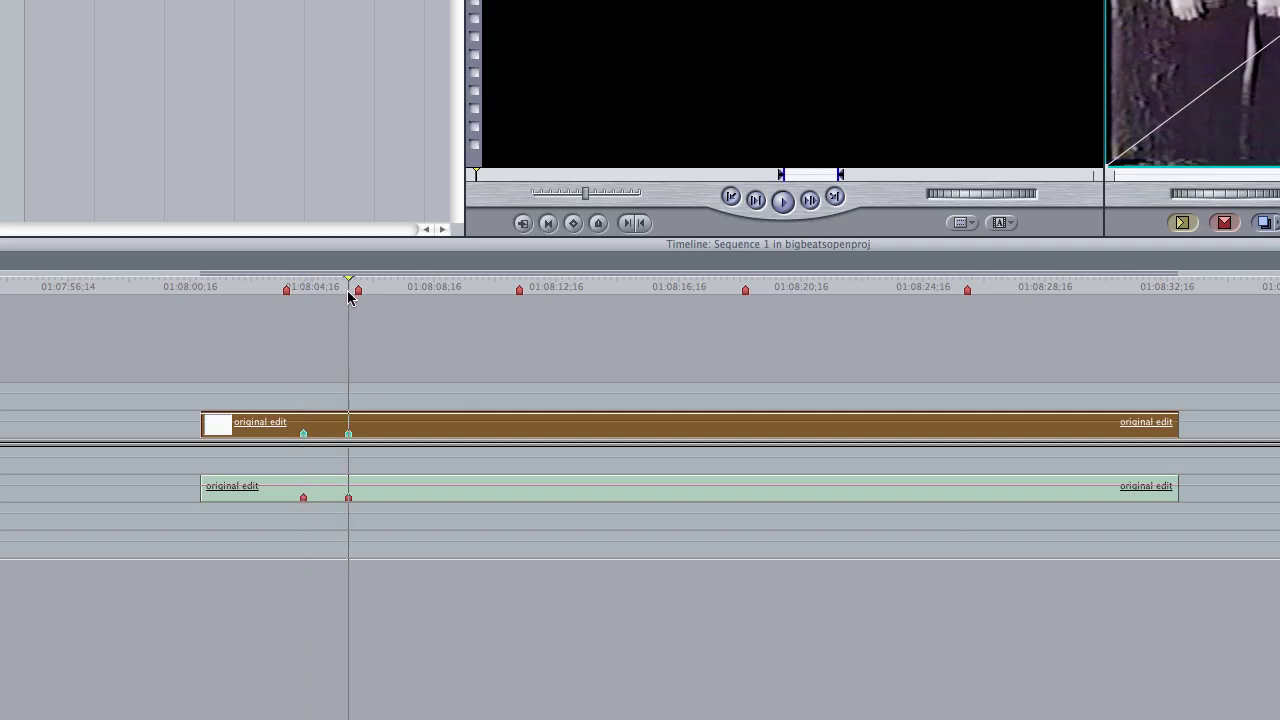
click(501, 291)
key(m)
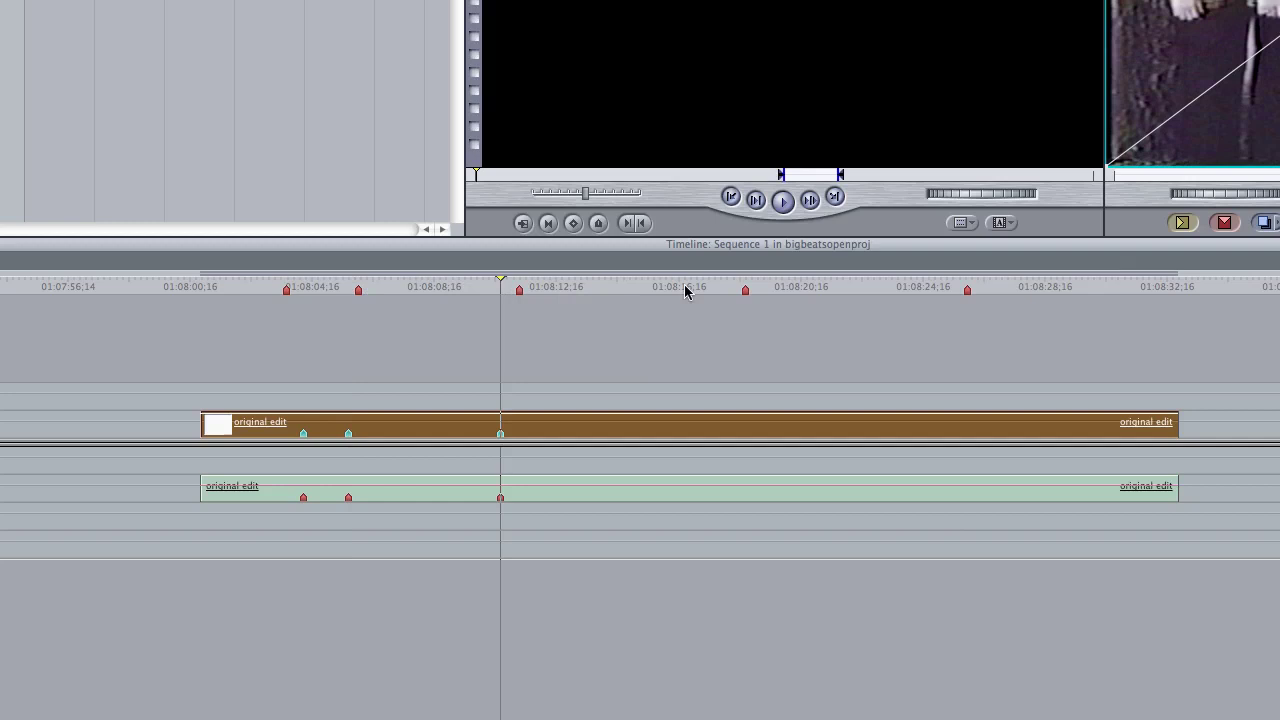
click(766, 291)
key(m)
click(950, 290)
key(m)
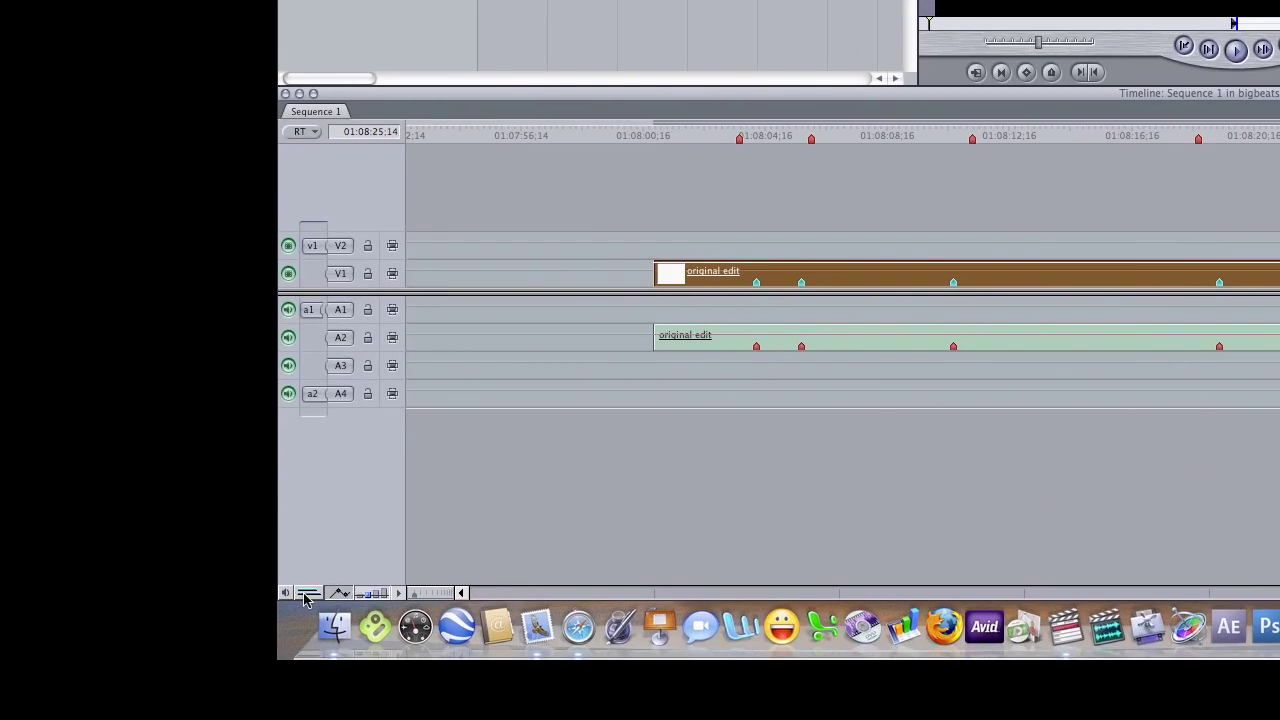
Step: Adjust the timeline track height and show the keyframe strip beneath the clips
click(308, 593)
click(306, 594)
key(shift+t)
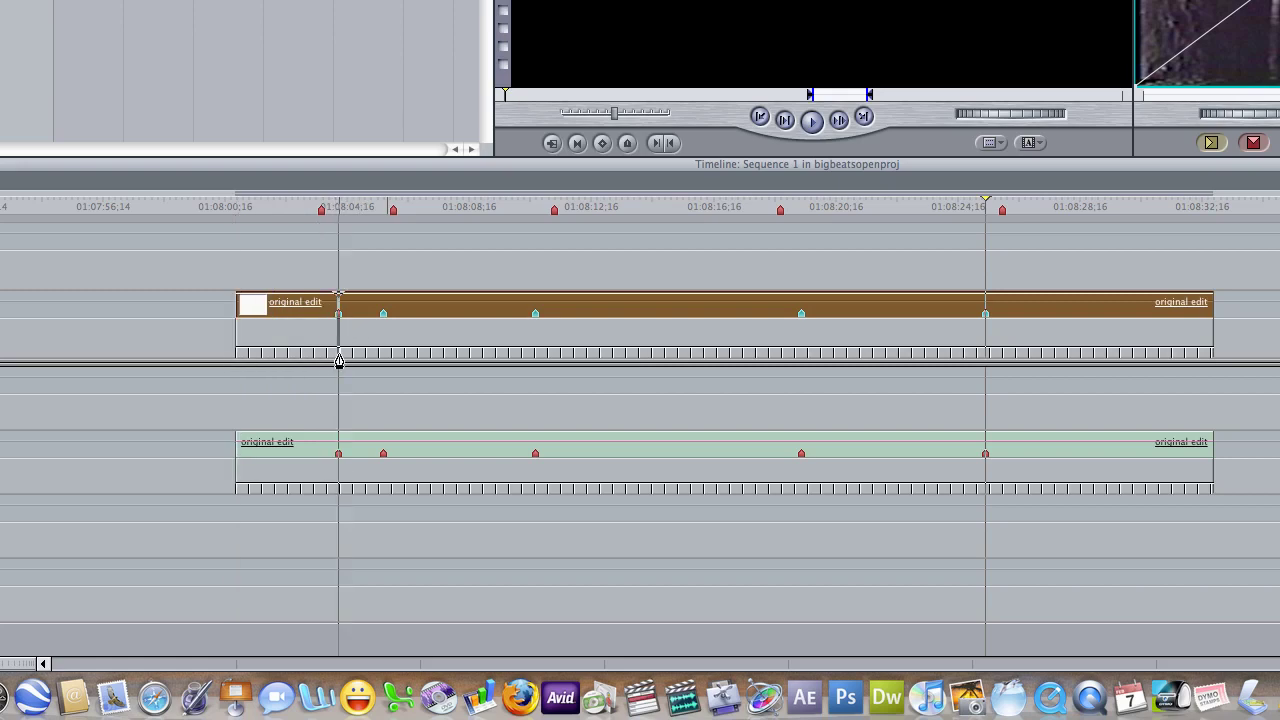
Step: With the Time Remap tool, add a speed keyframe at each of the five clip markers
mouse_move(339, 360)
mouse_move(340, 360)
mouse_down()
mouse_move(383, 360)
mouse_move(339, 354)
mouse_up()
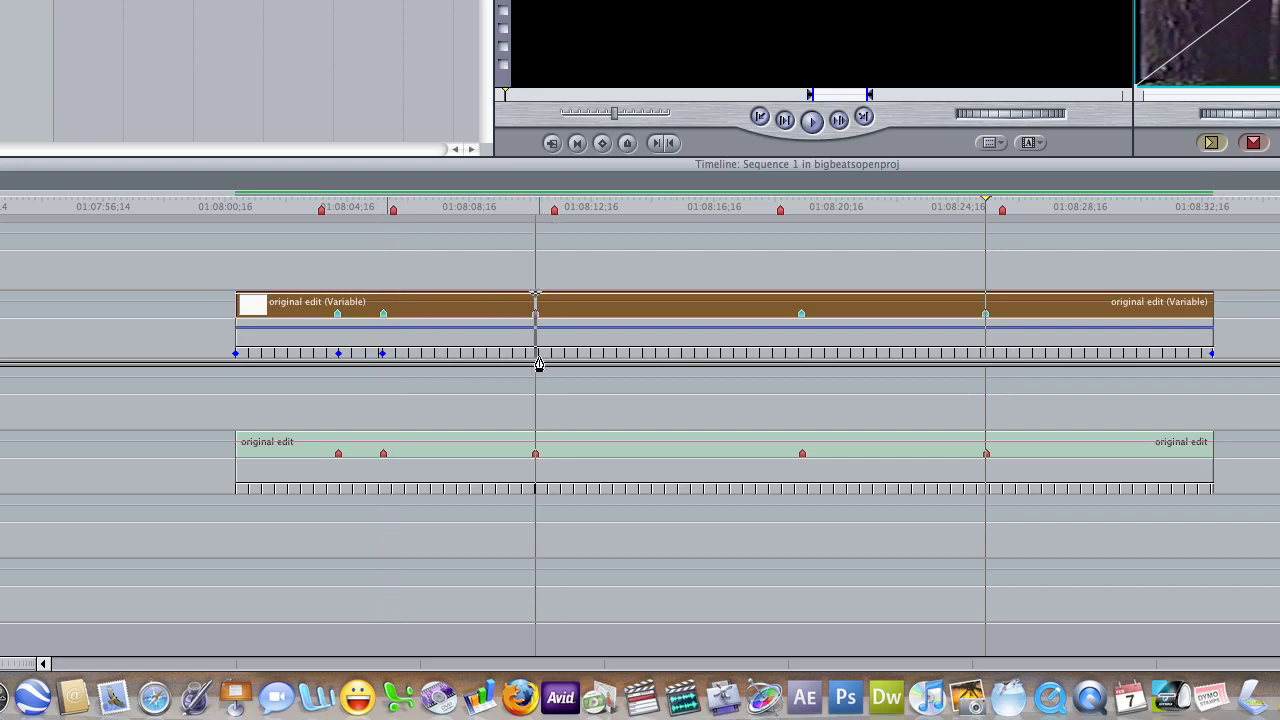
drag(537, 356, 533, 364)
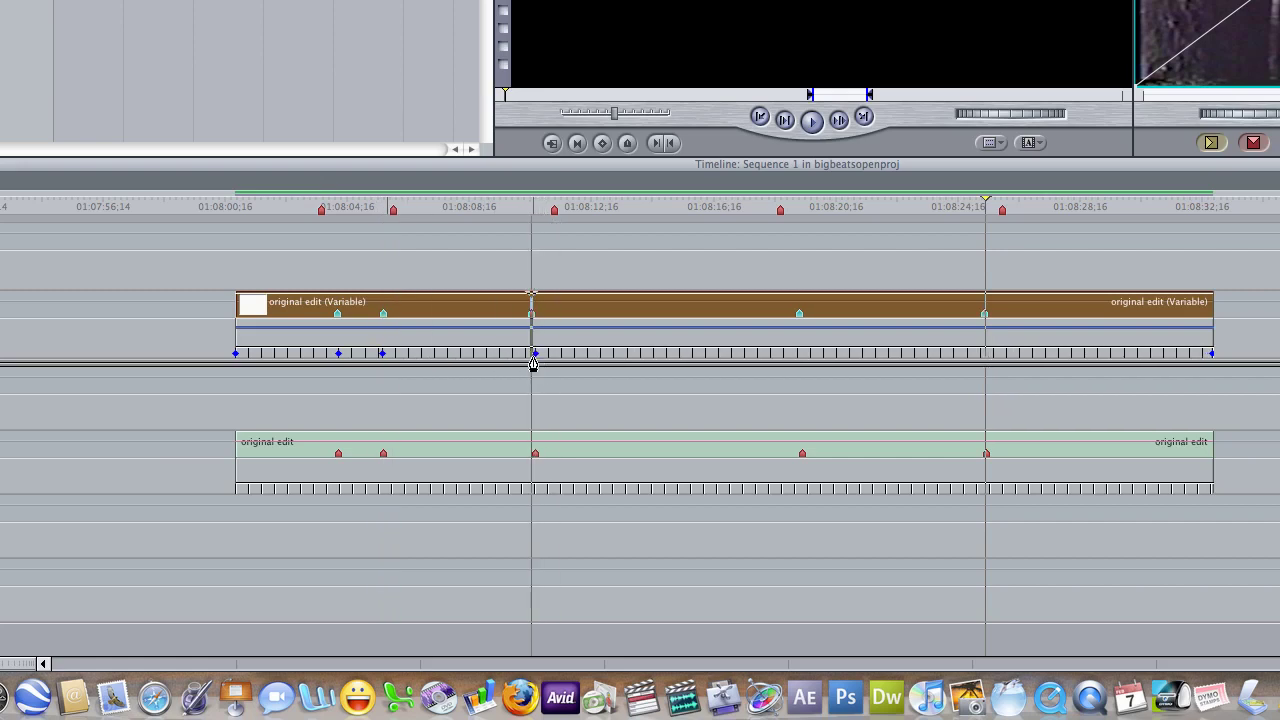
click(800, 365)
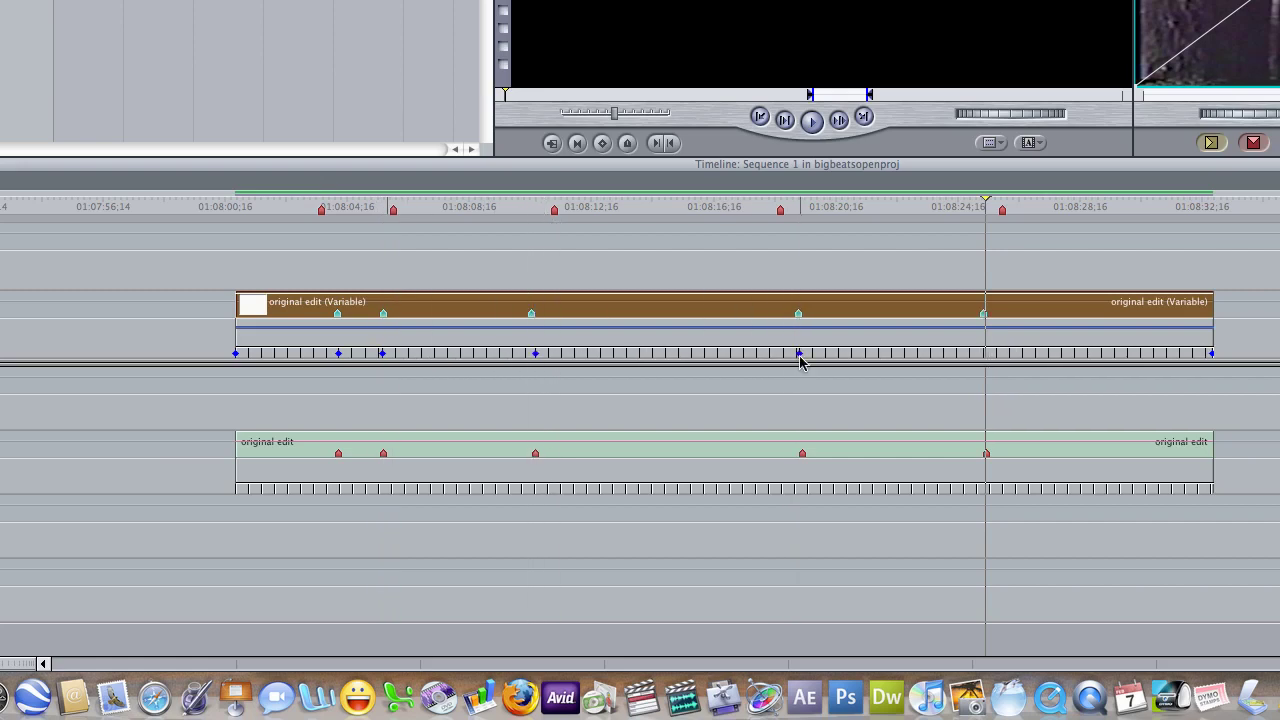
click(981, 366)
Step: Drag the five speed keyframes so each clip marker lands on its matching beat marker
mouse_move(338, 353)
mouse_down()
mouse_move(322, 360)
mouse_move(336, 362)
mouse_up()
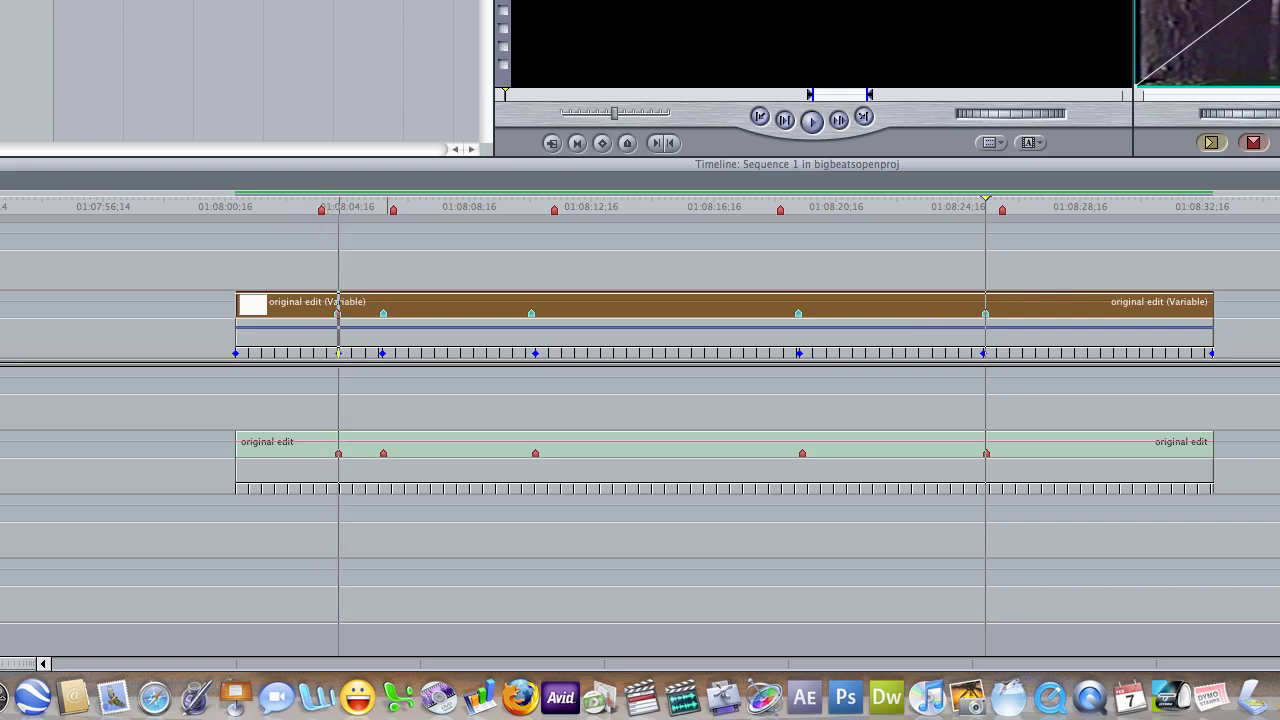
mouse_move(338, 312)
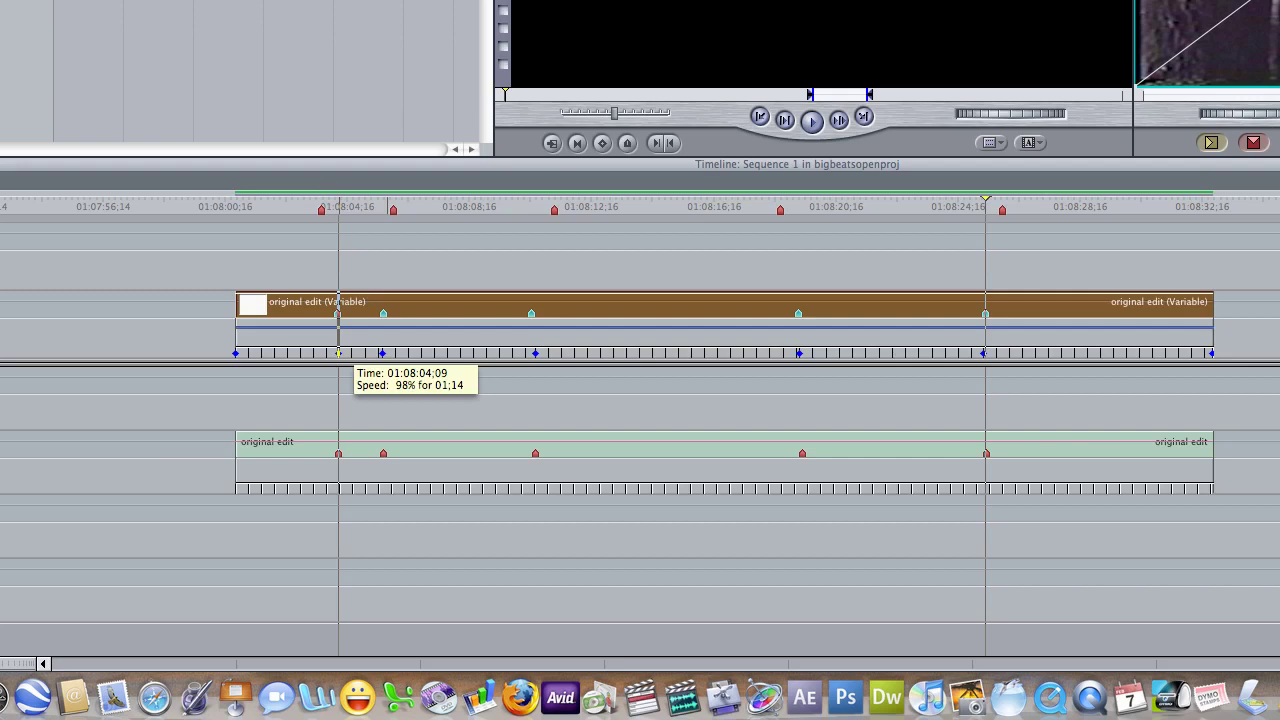
drag(338, 313, 320, 360)
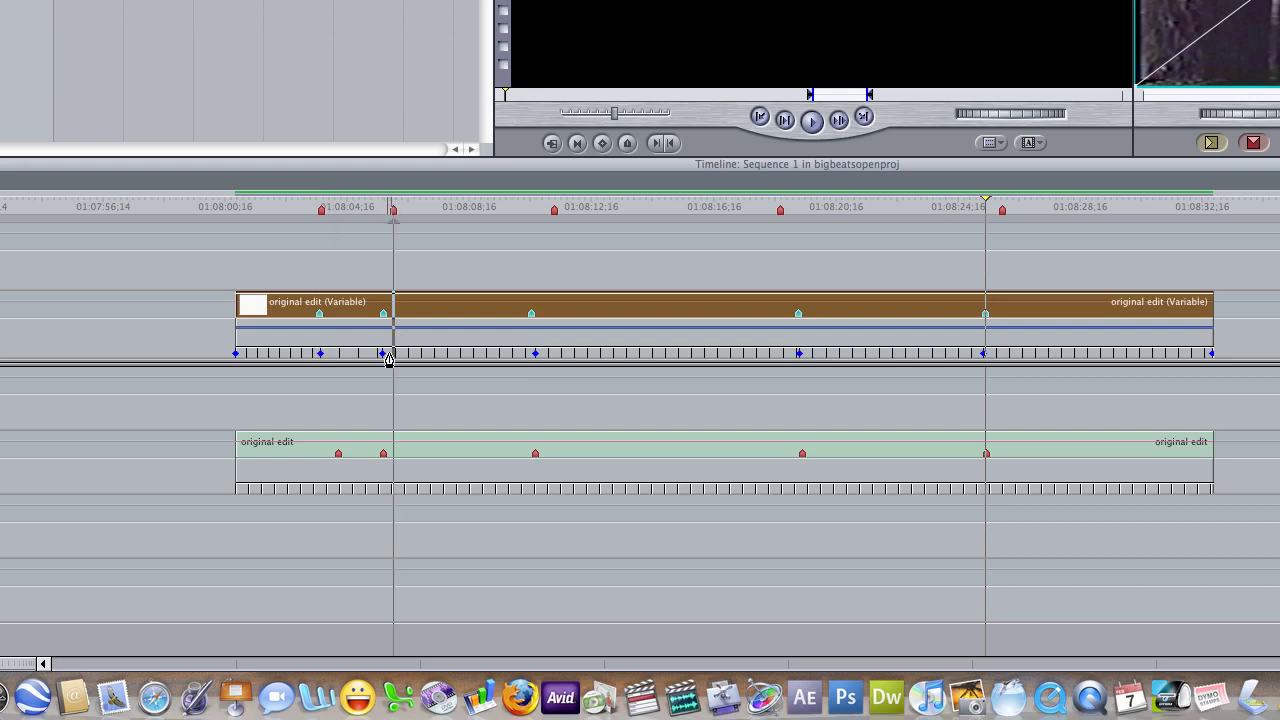
drag(383, 356, 393, 356)
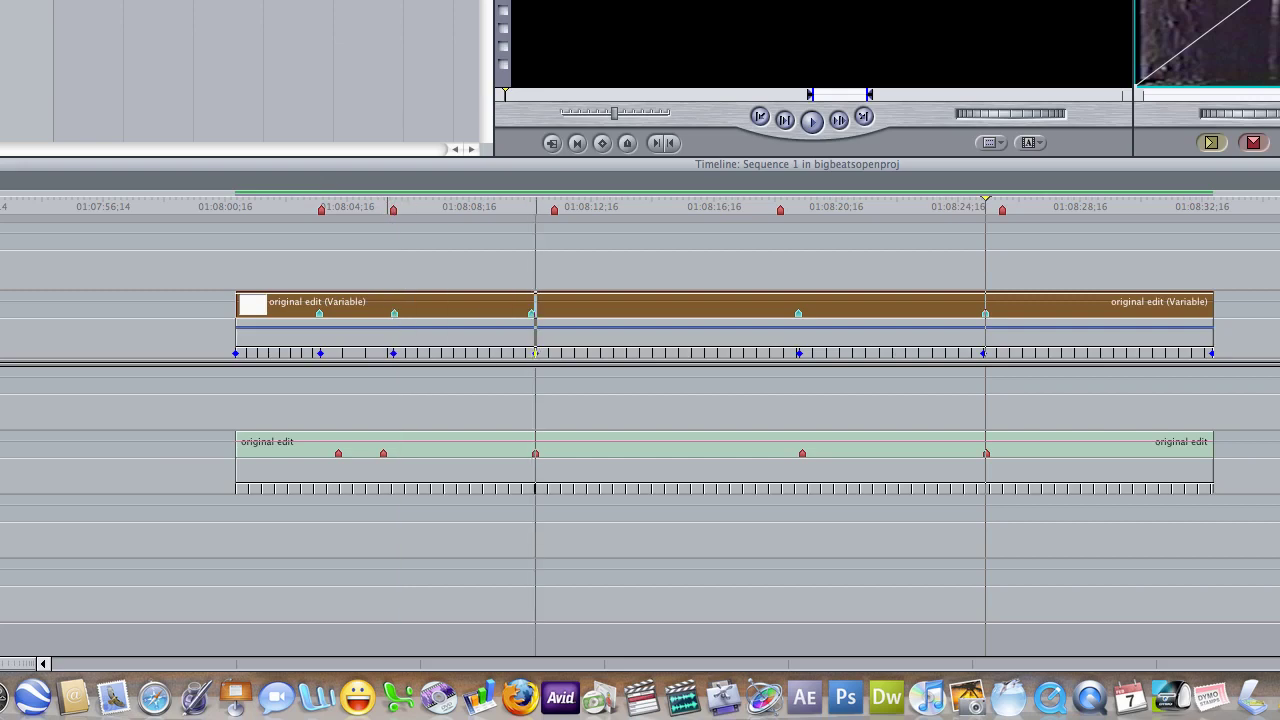
drag(535, 355, 554, 355)
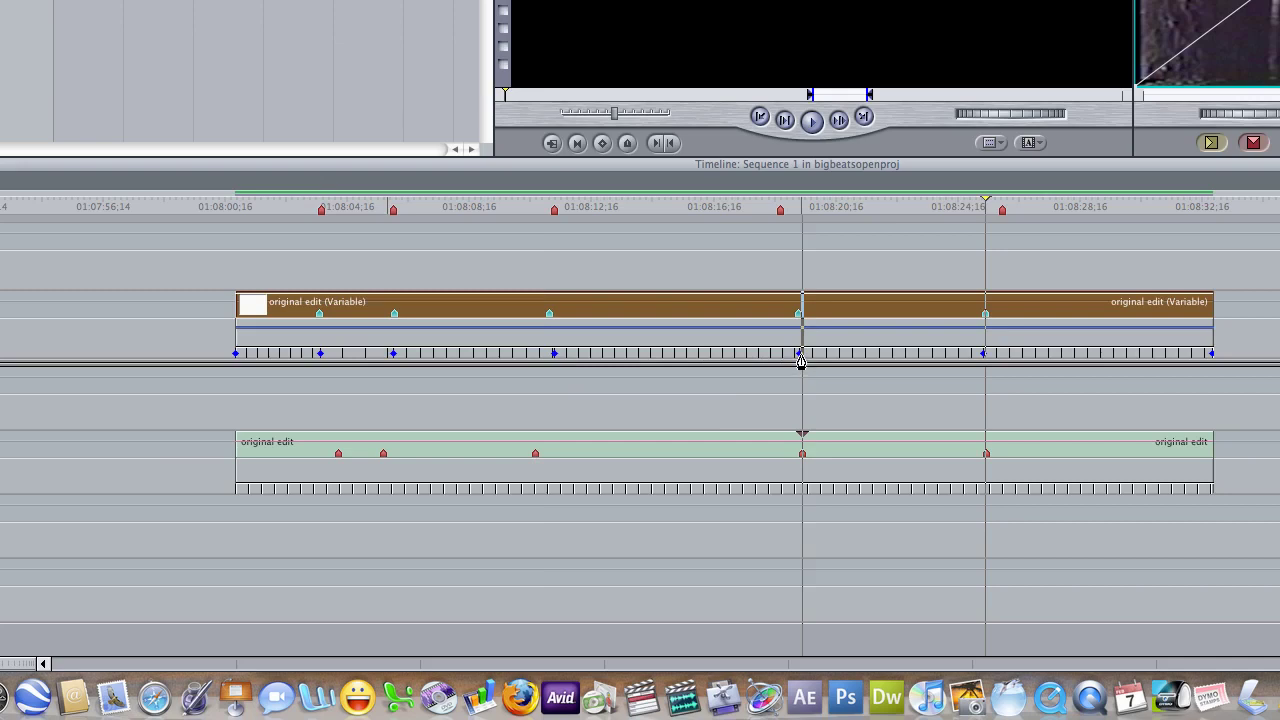
drag(800, 357, 779, 356)
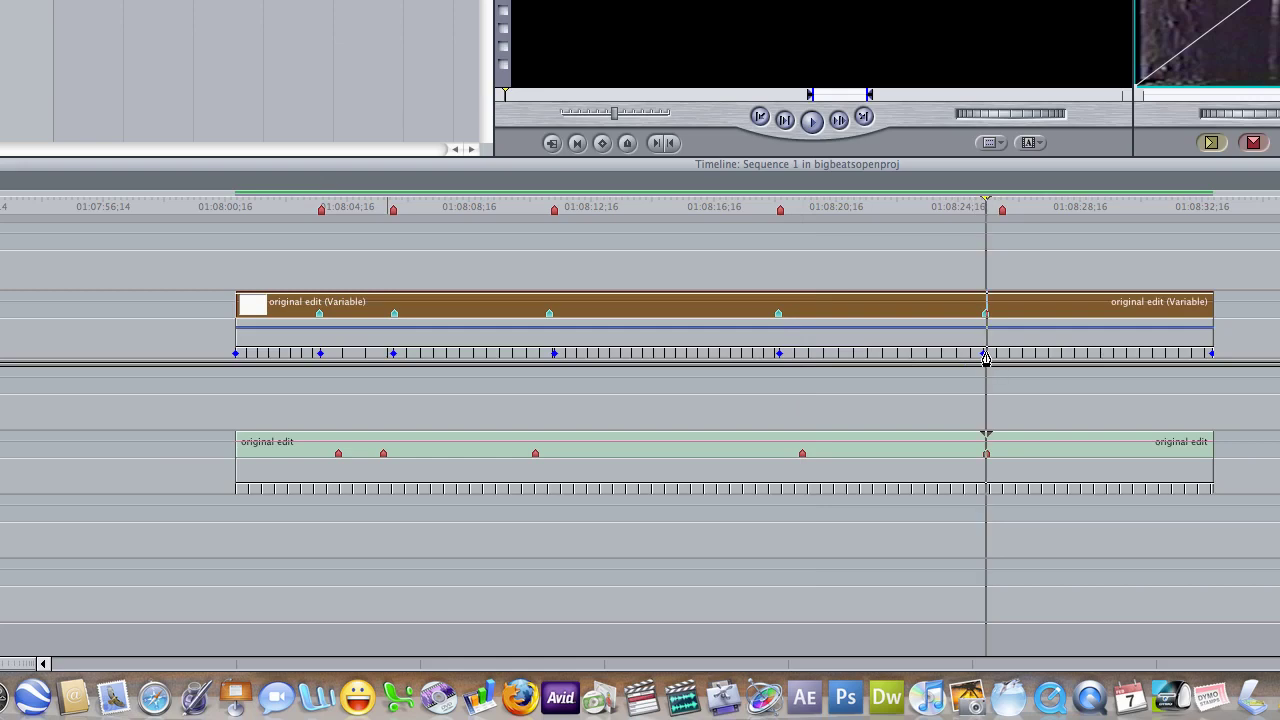
drag(985, 357, 1003, 356)
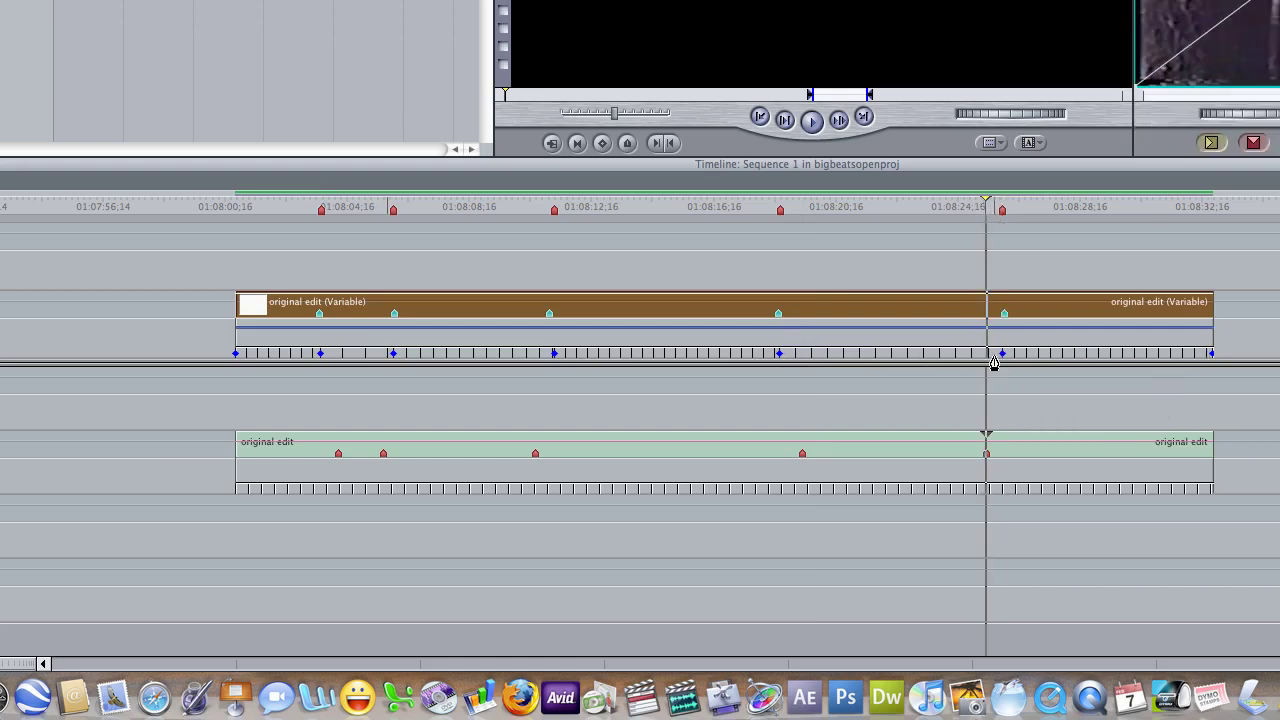
click(296, 207)
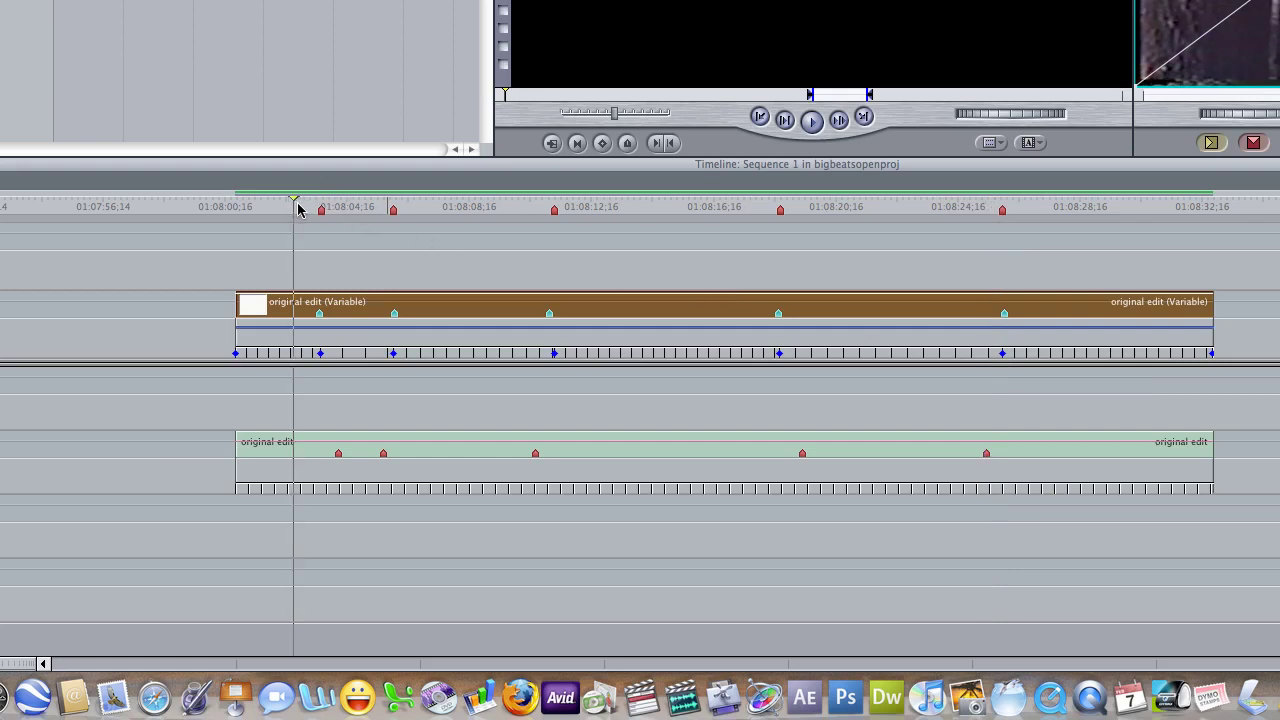
mouse_move(297, 208)
mouse_down()
mouse_move(1034, 210)
mouse_move(287, 207)
mouse_up()
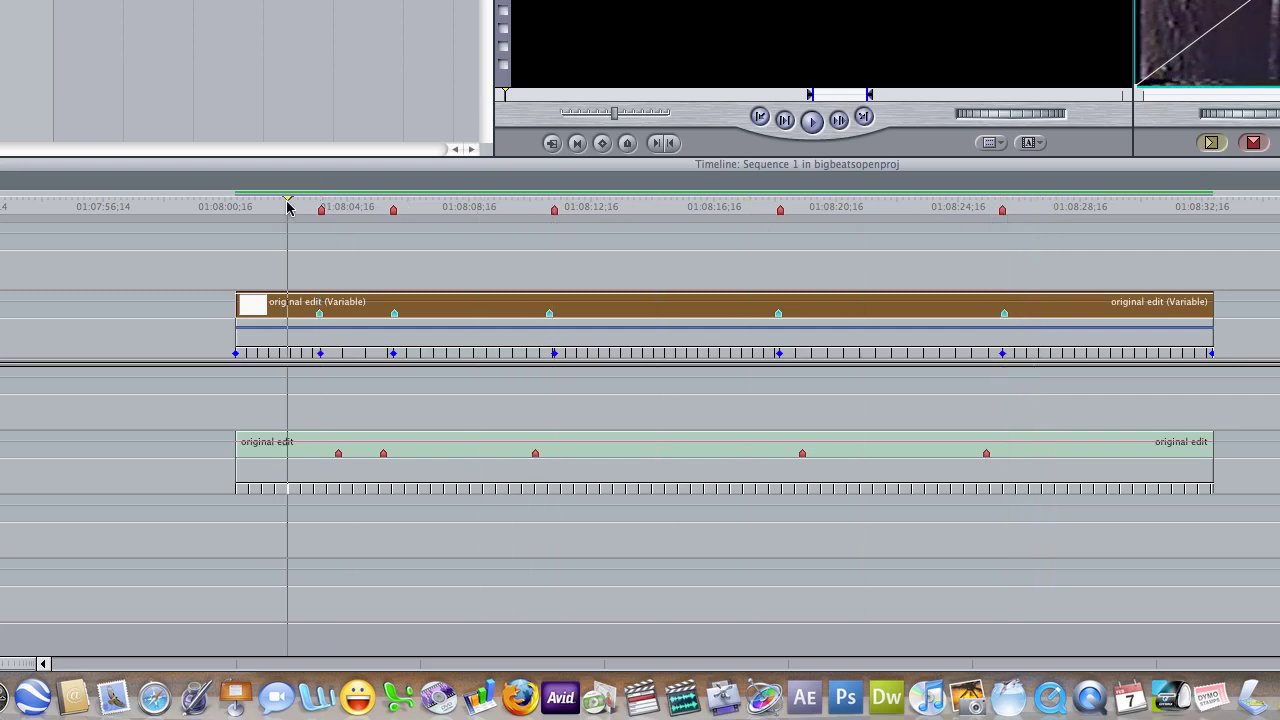